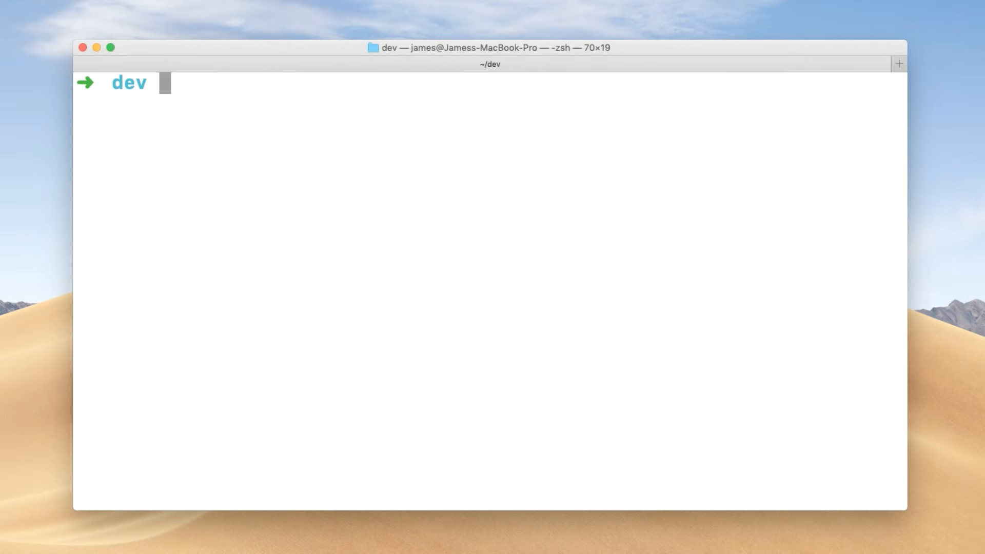
text(ssh)
key(Return)
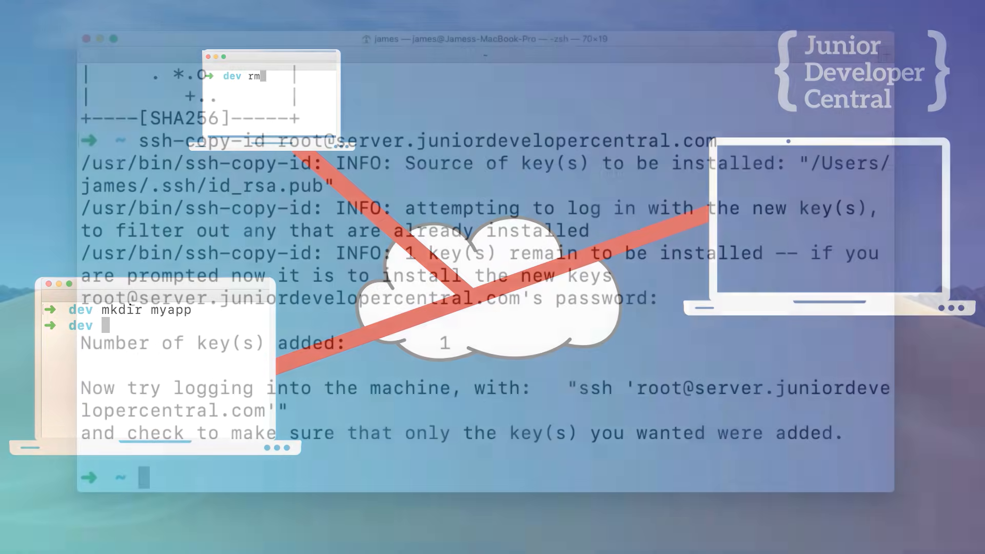
text(ss)
text(h )
text(root)
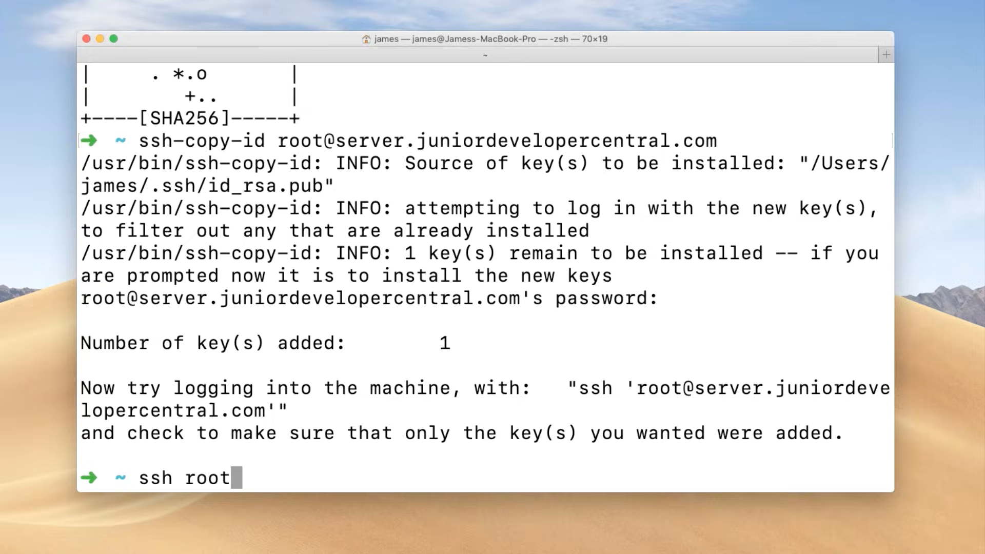
text(@server.j)
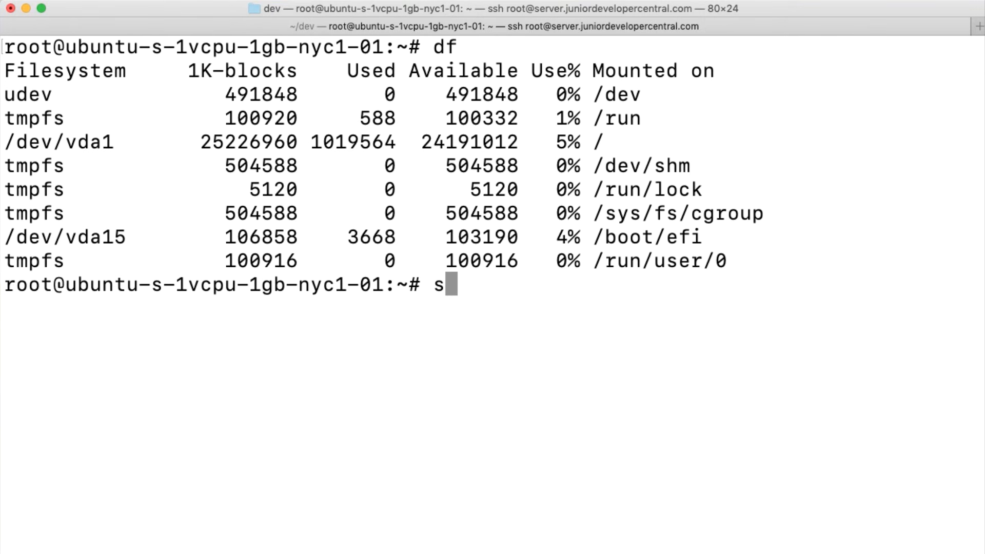
text(udo apt-get install )
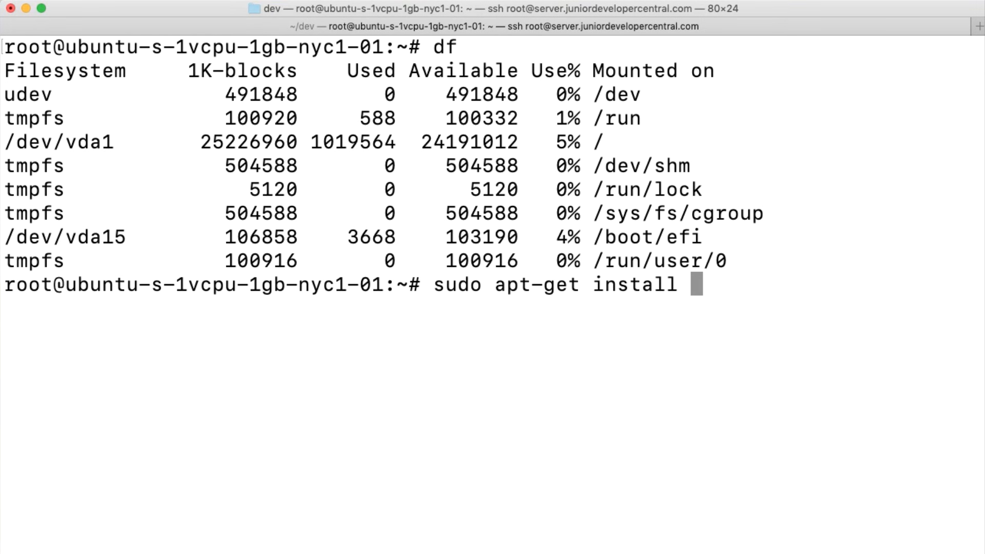
text(curl)
key(Return)
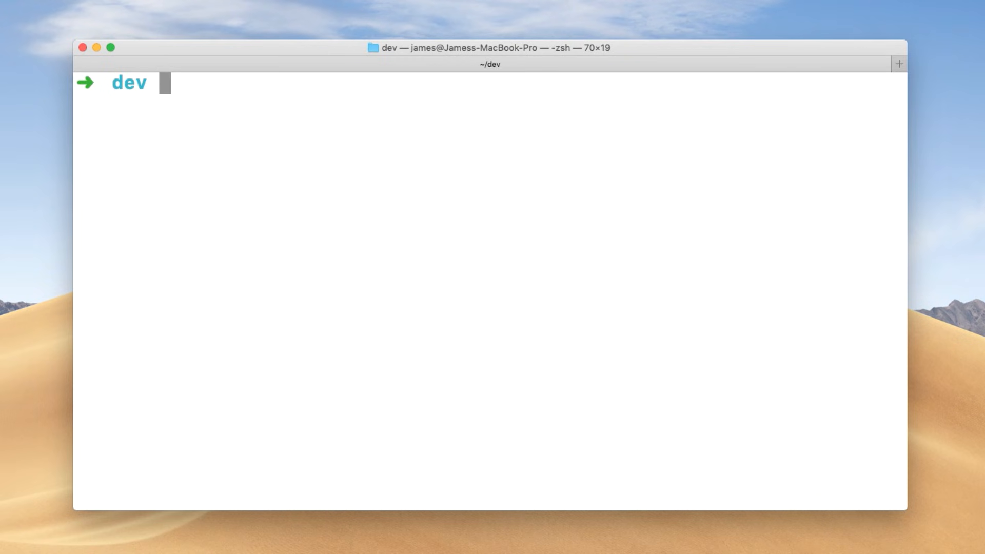
text(ssh)
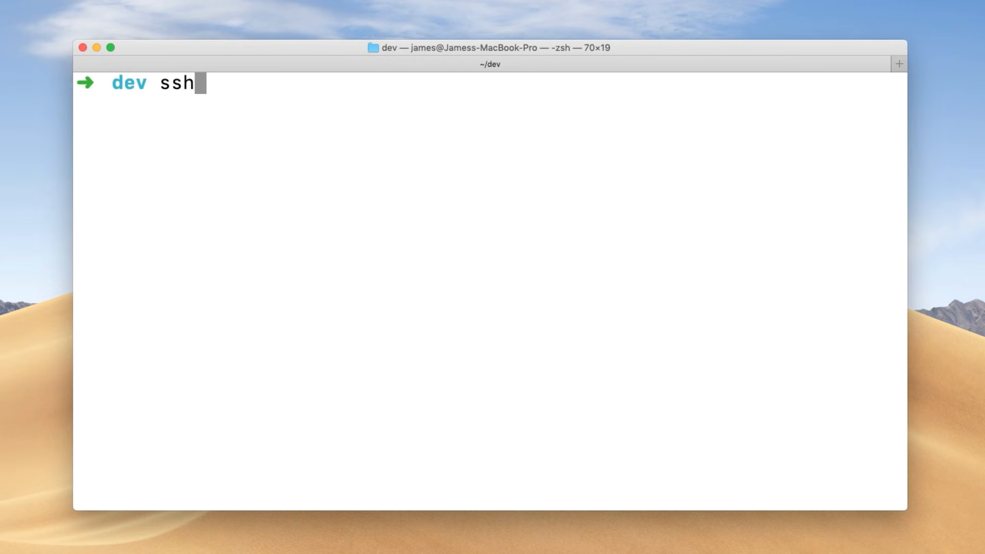
Run bare ssh to print its usage summary of options.
key(Return)
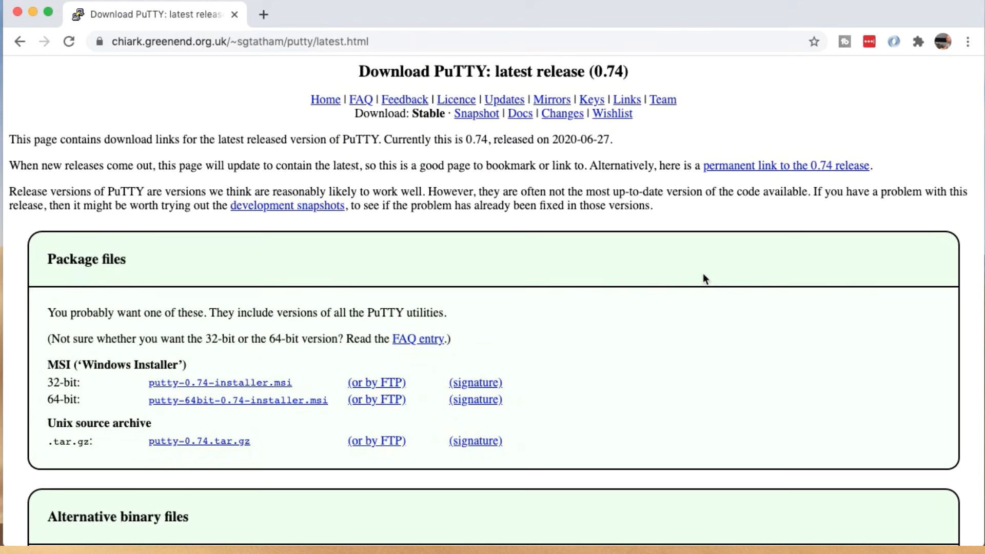
scroll(702, 273, down, 4)
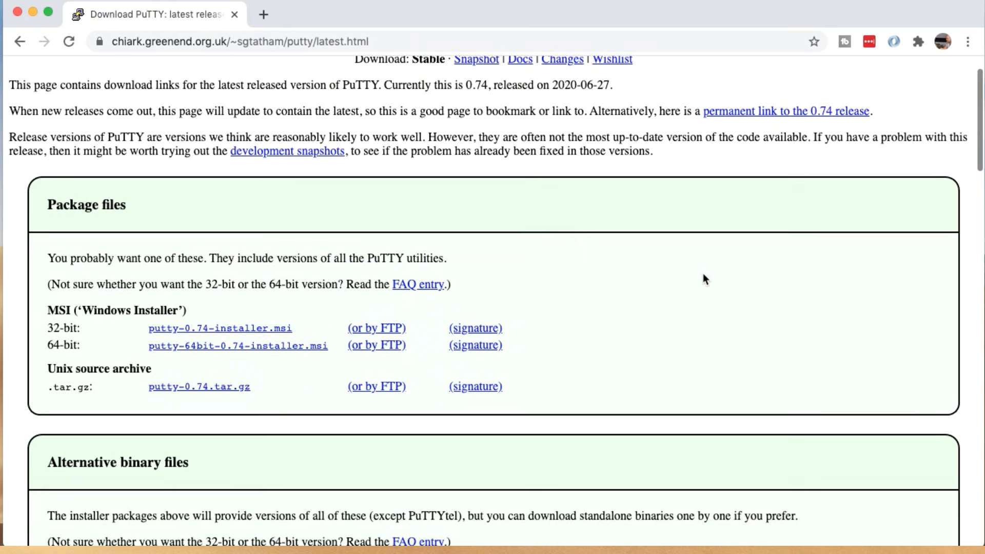
scroll(703, 273, down, 3)
scroll(702, 273, down, 3)
scroll(702, 273, down, 3)
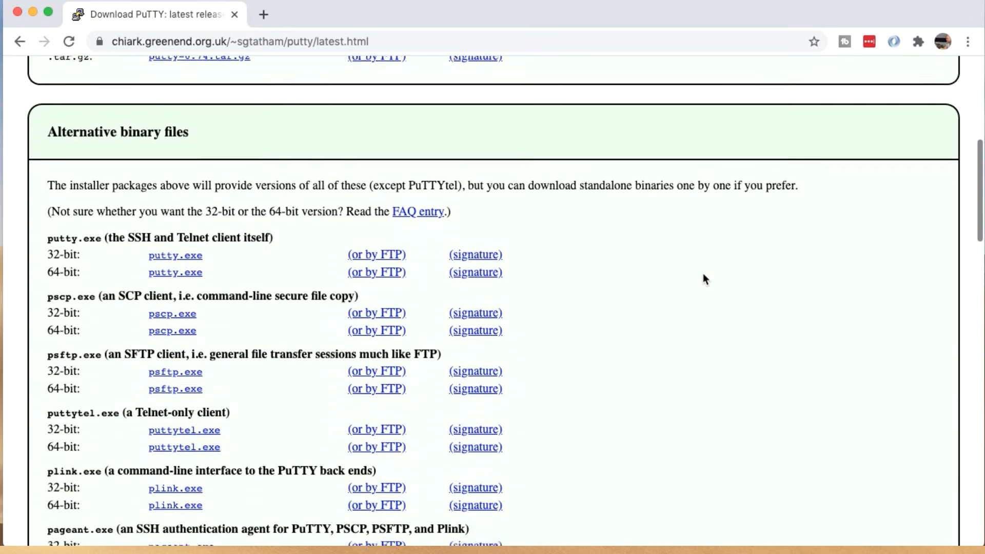
scroll(702, 273, down, 2)
scroll(703, 273, down, 3)
scroll(702, 273, down, 3)
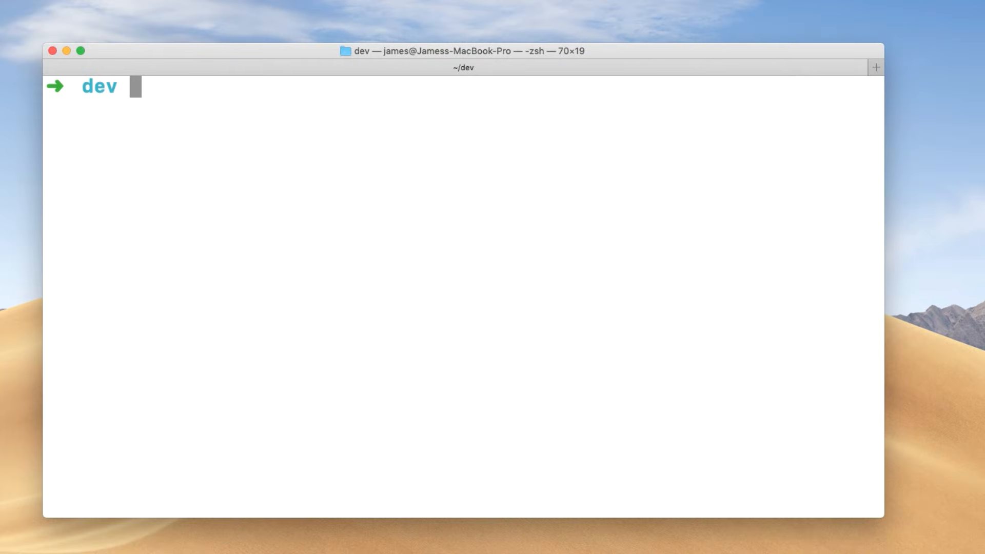
text(ss)
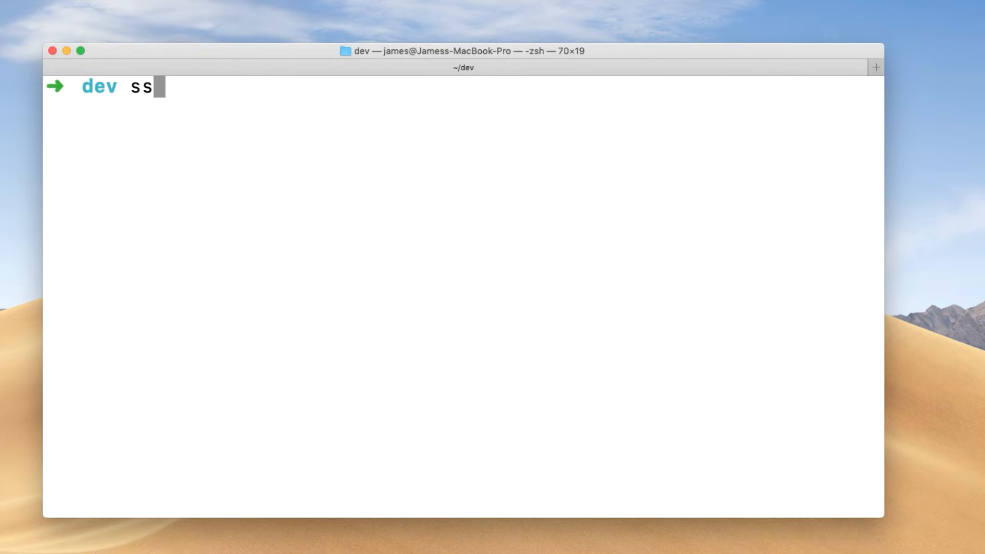
text(h james@)
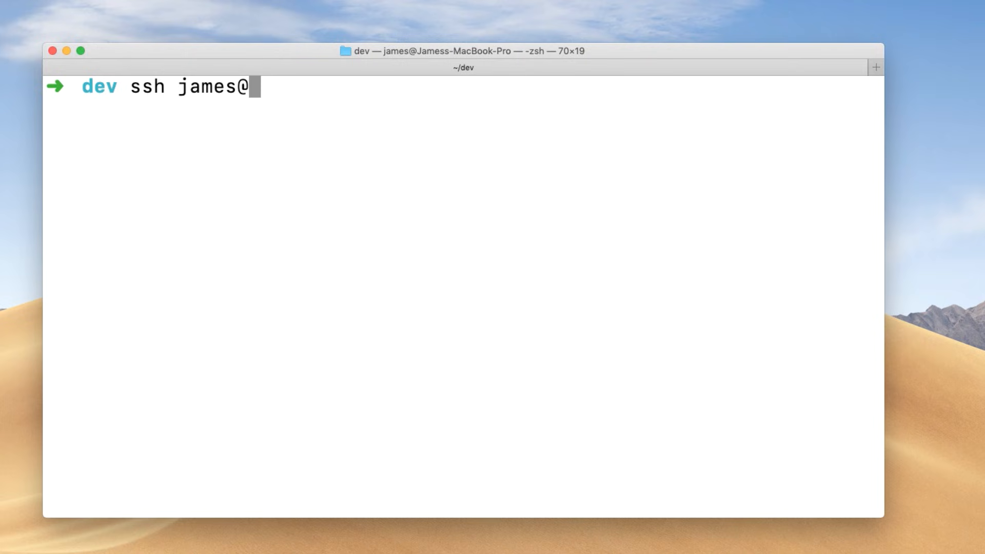
text(142.93)
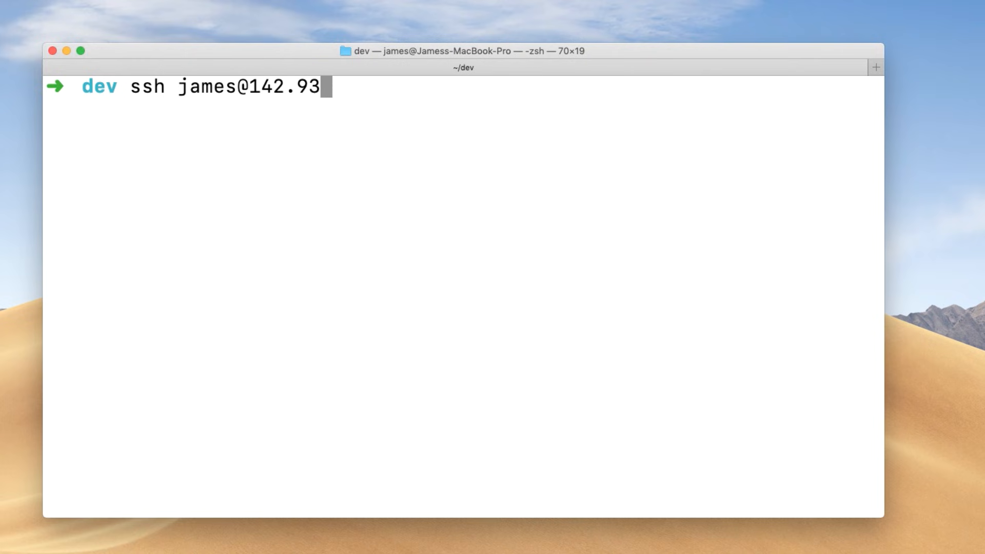
text(.58.60)
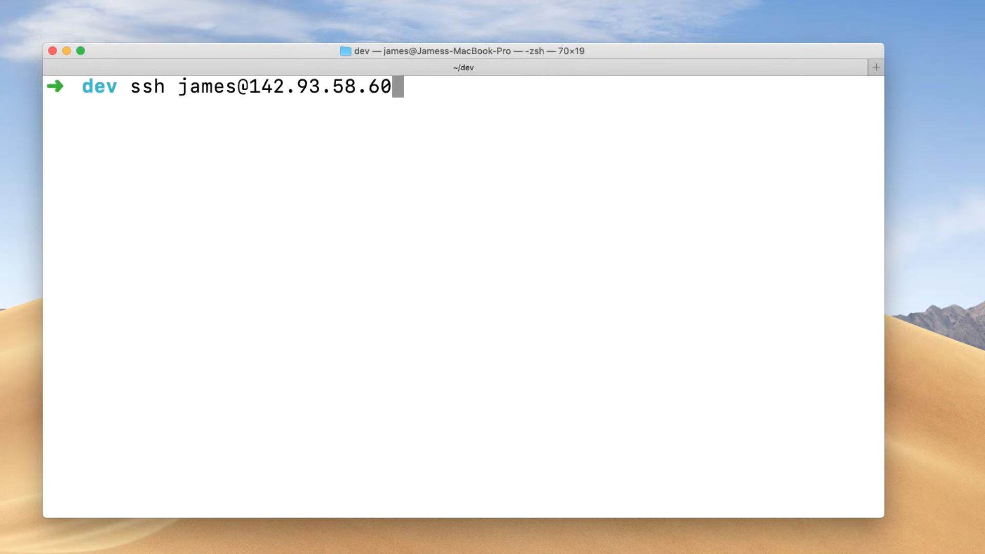
Start an ssh login as a regular user to 142.93.58.60, reaching the password prompt.
key(Return)
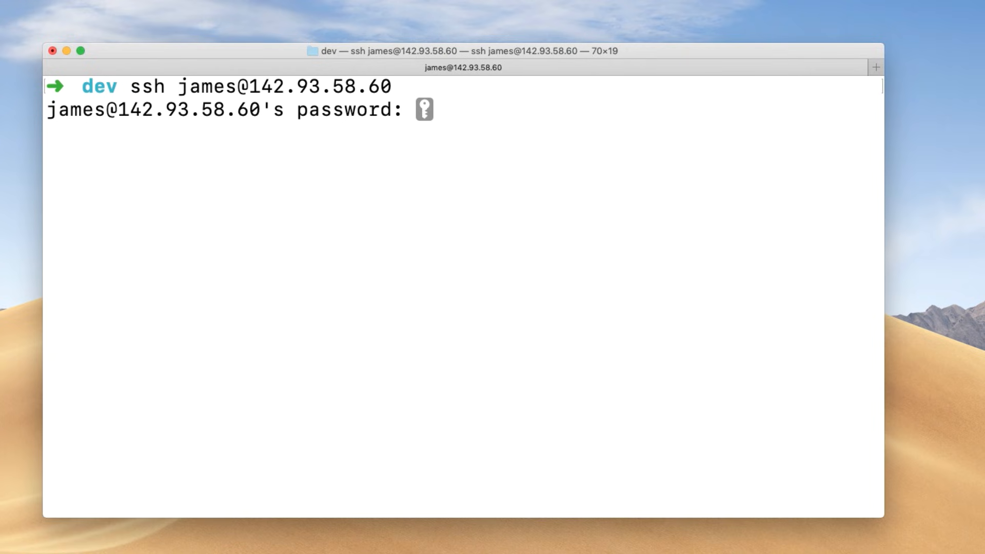
Submit the password to log in, then run ls and df on the server.
key(Return)
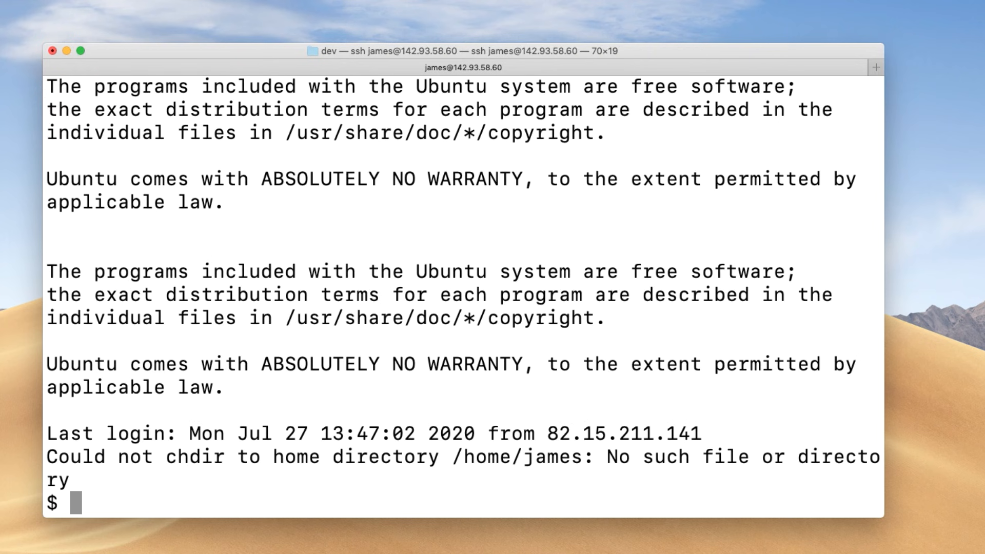
text(ls)
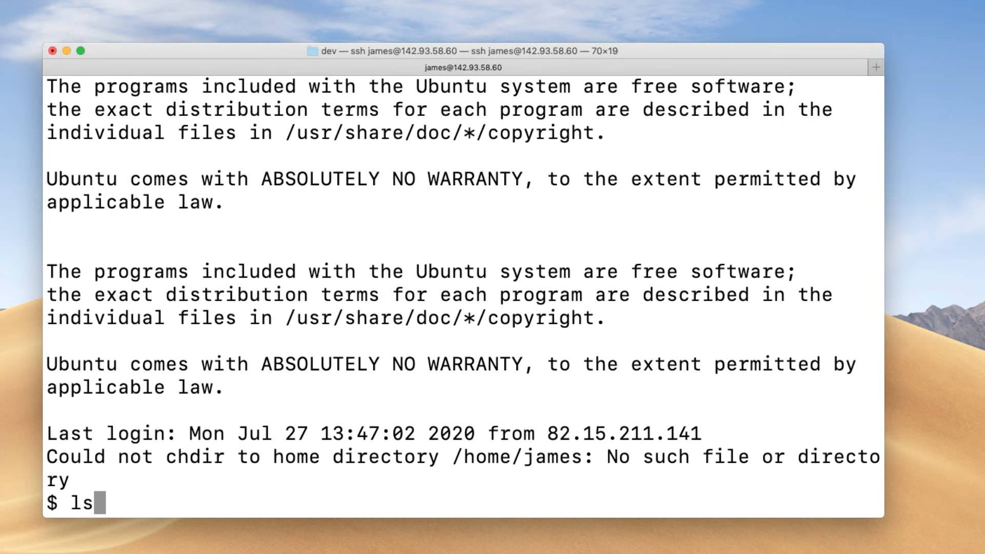
key(Return)
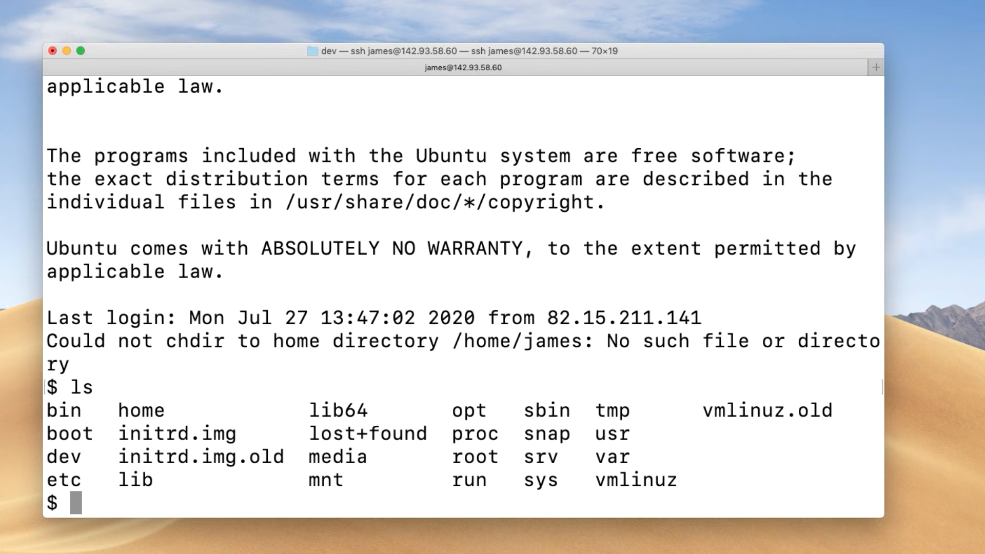
text(df)
key(Return)
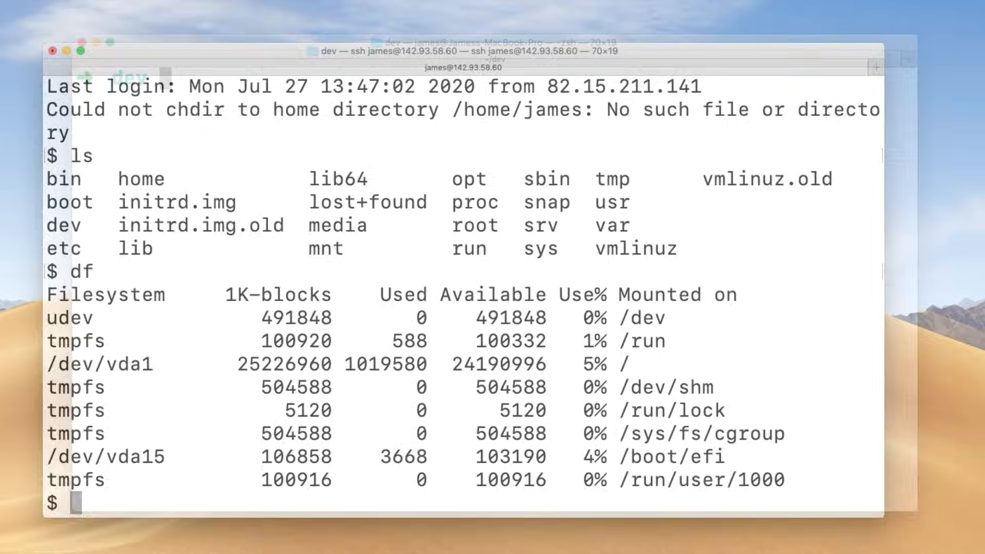
text(ssh )
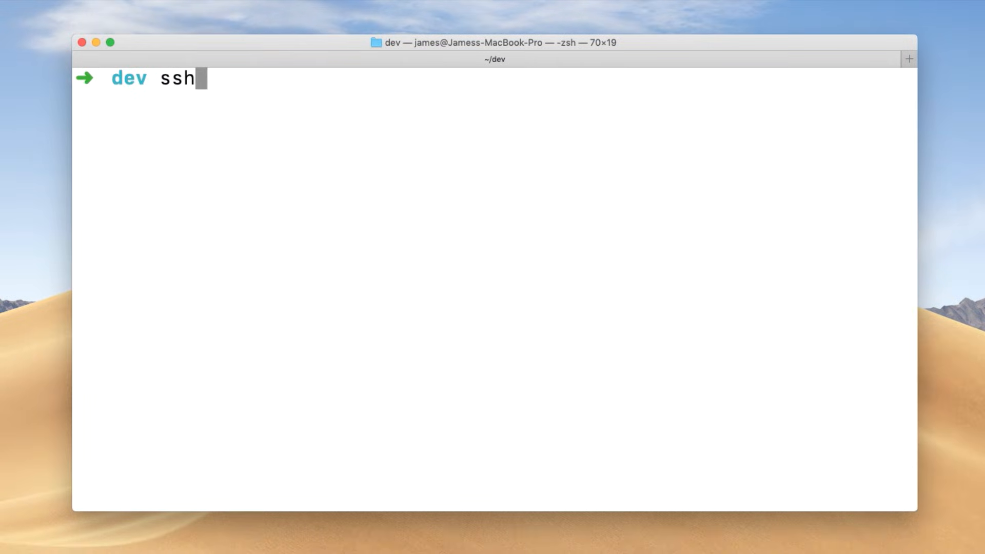
text(james@s)
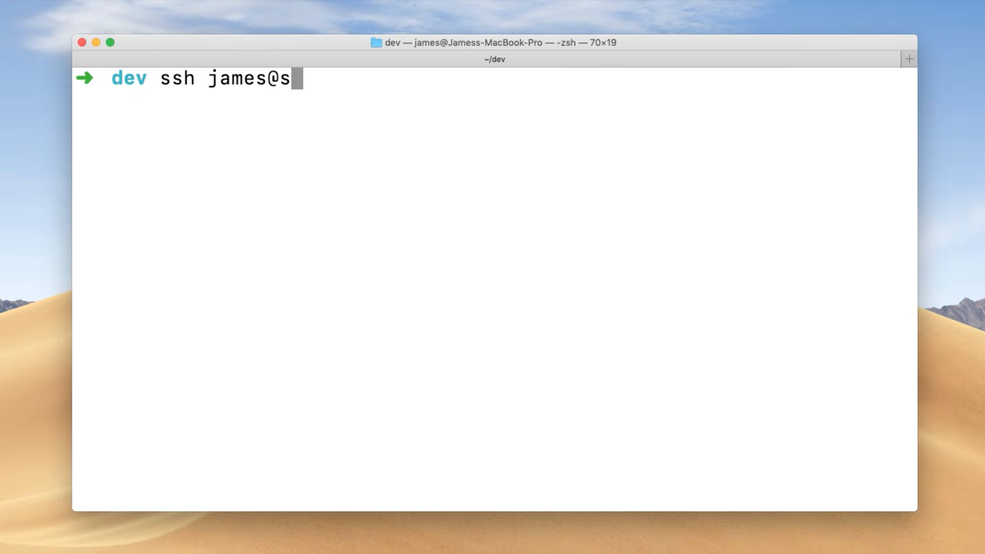
text(erver.juni)
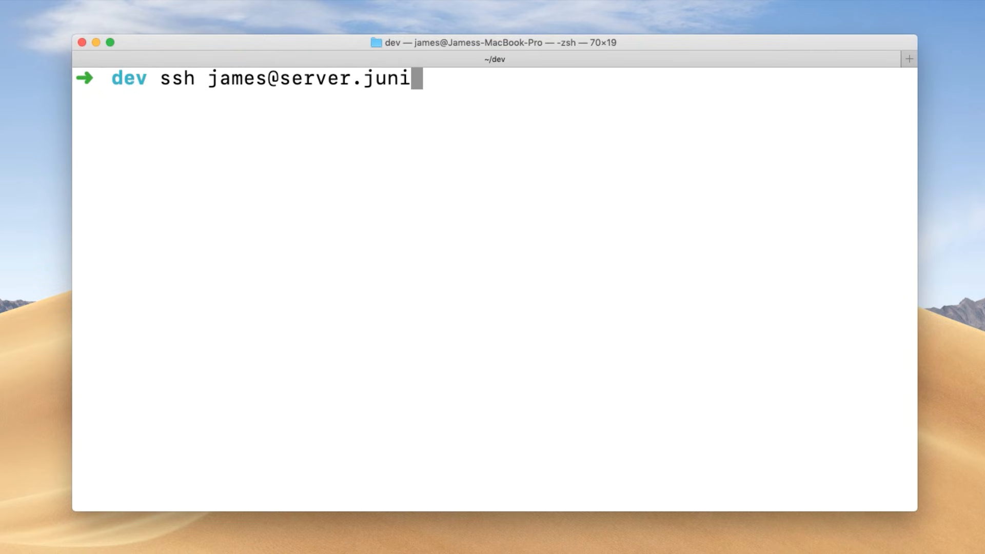
text(ordeveloper)
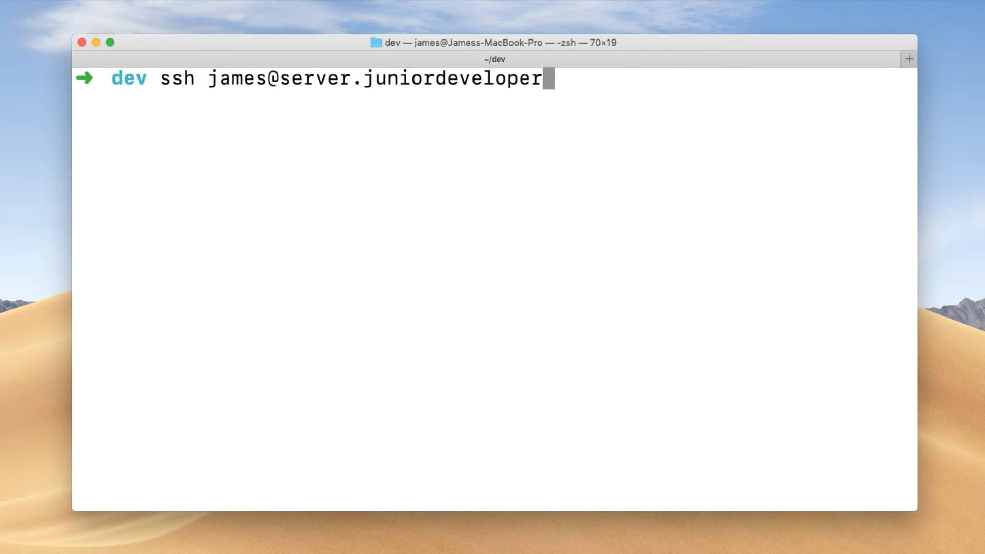
text(central.com)
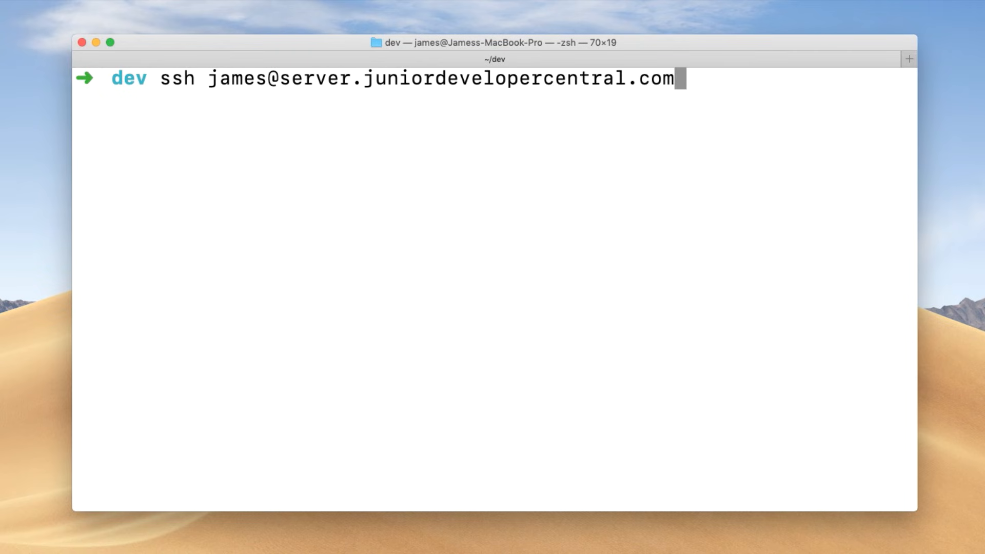
Start an ssh login as james to server.juniordevelopercentral.com, reaching the password prompt.
key(Return)
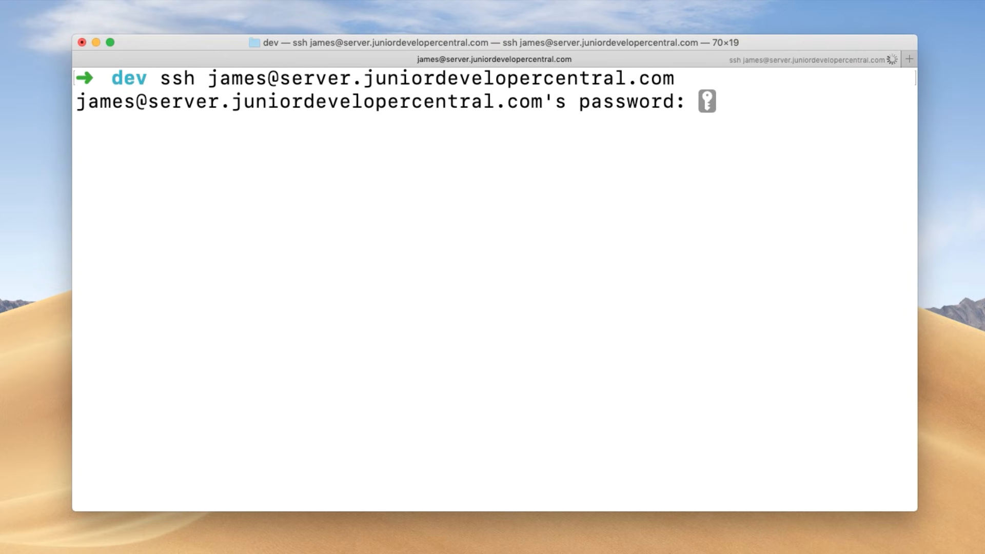
Submit the account password to complete the login to the Ubuntu welcome message.
key(Return)
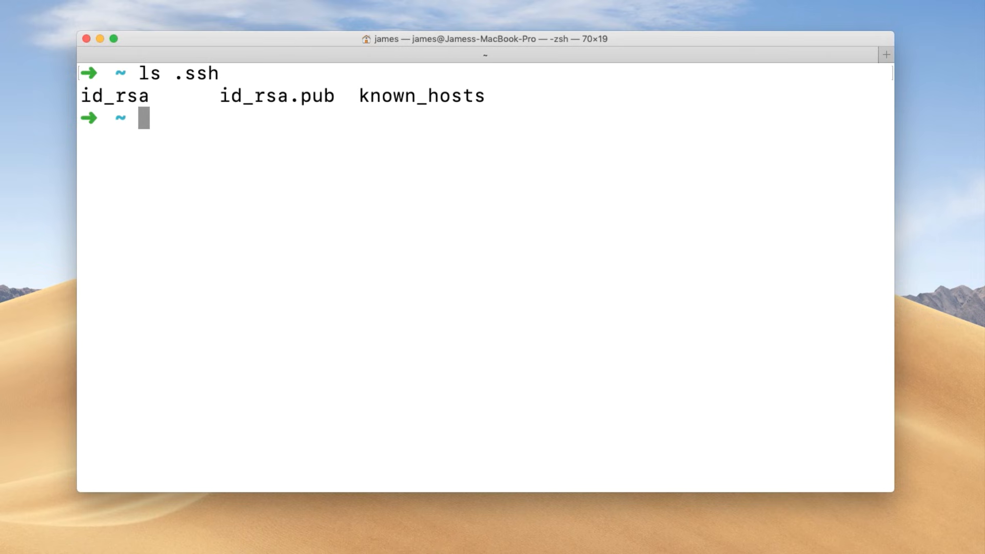
text(ssh)
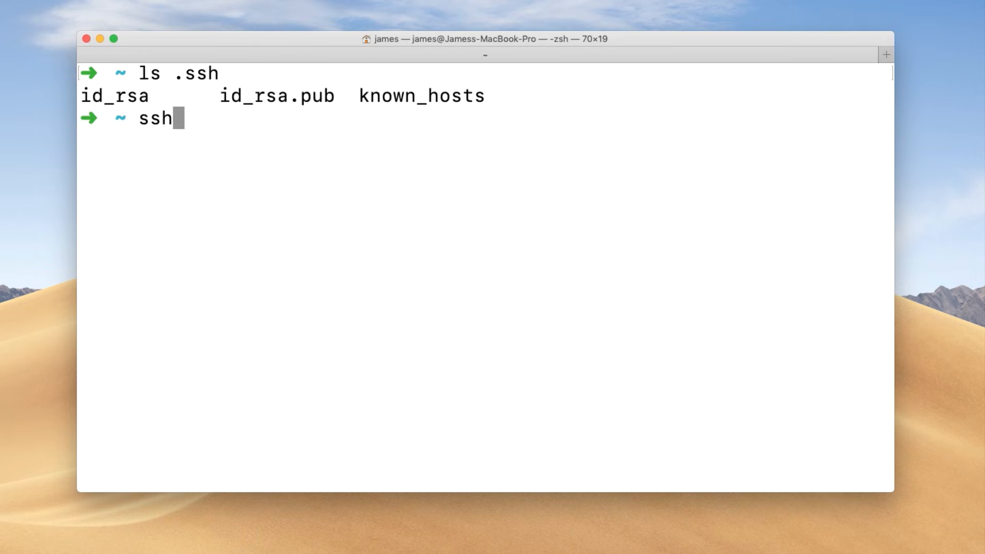
text(-keygen)
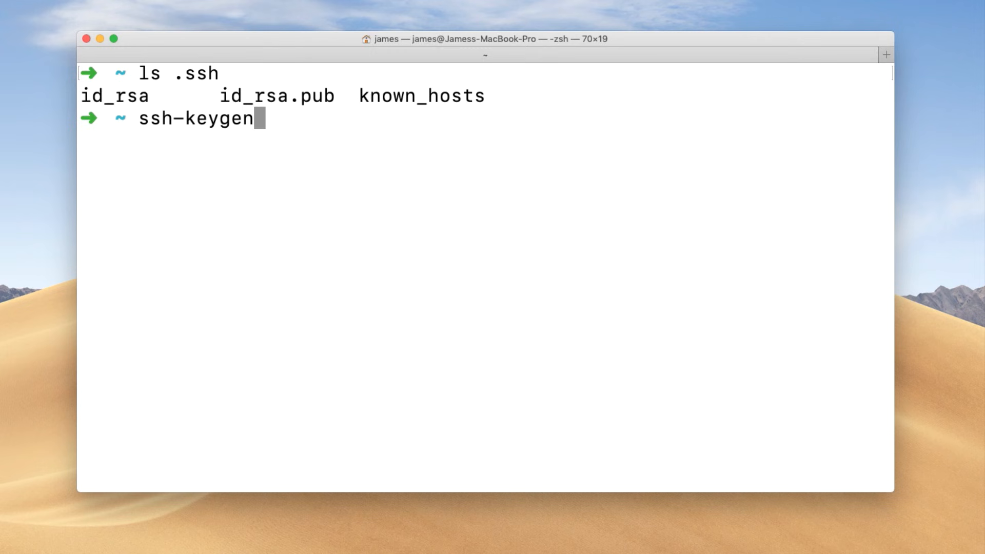
Run ssh-keygen accepting the default id_rsa file and an empty passphrase.
key(Return)
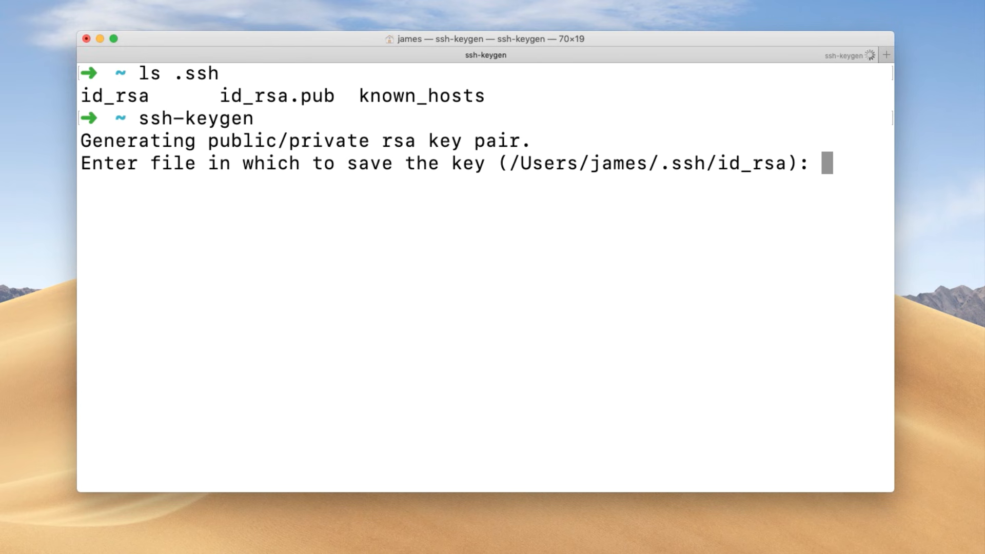
key(Return)
key(Return)
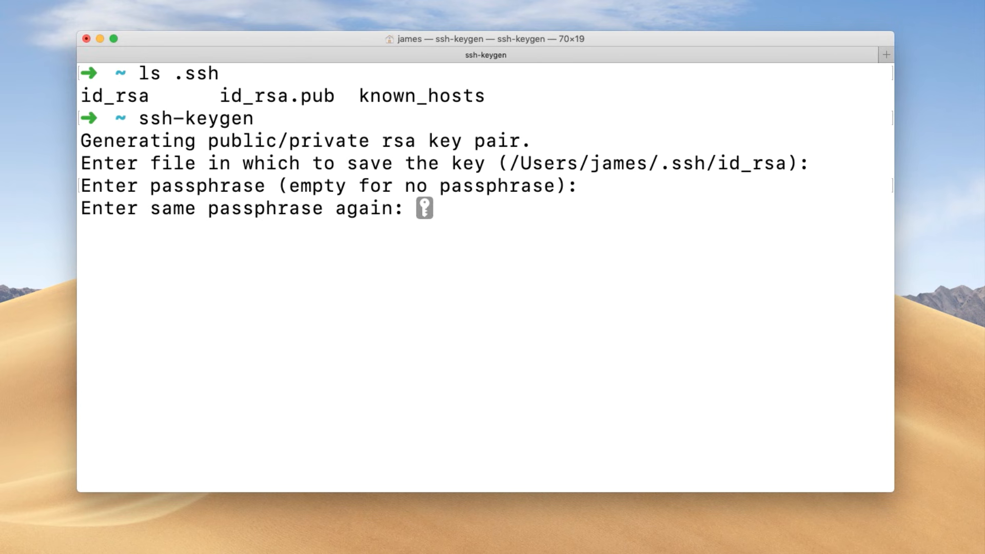
key(Return)
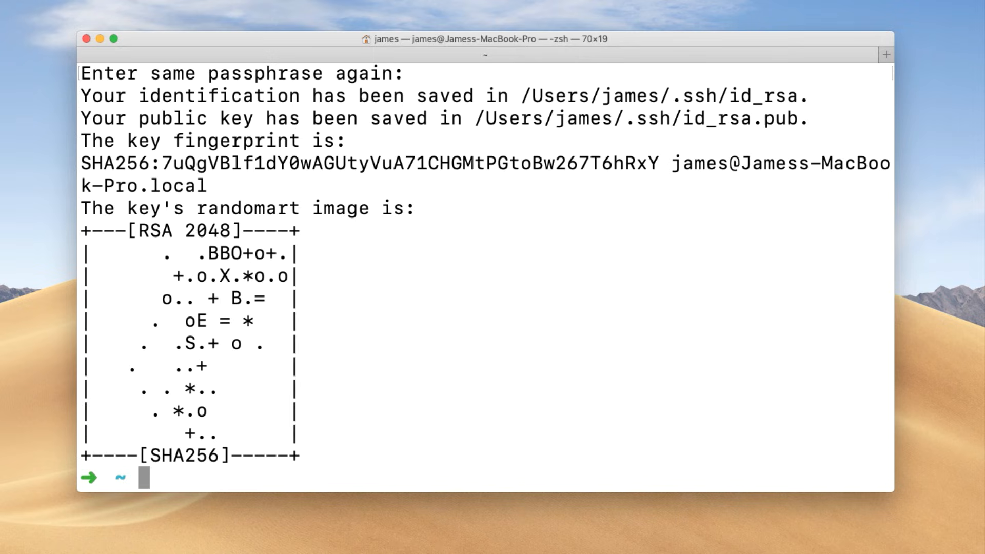
text(ssh-cop)
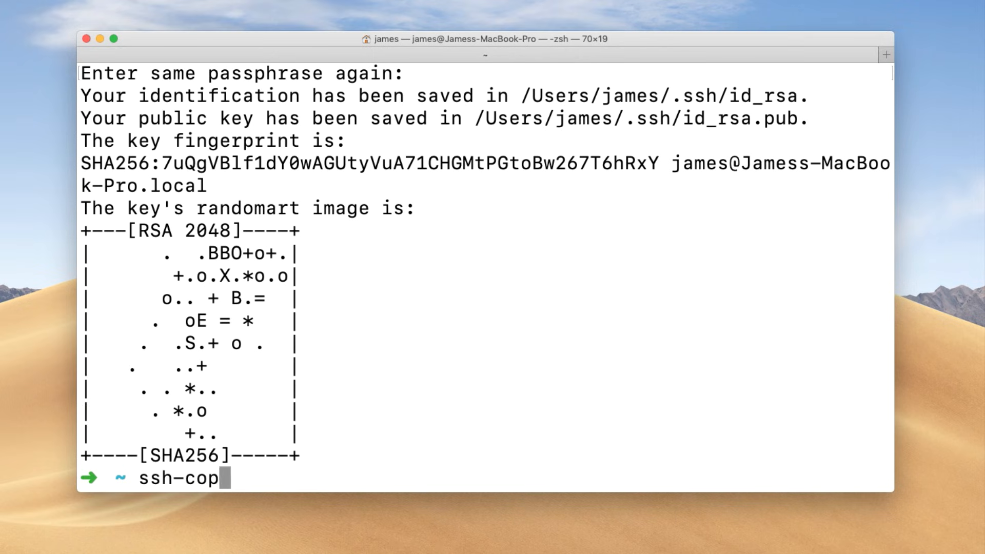
text(y-id root@)
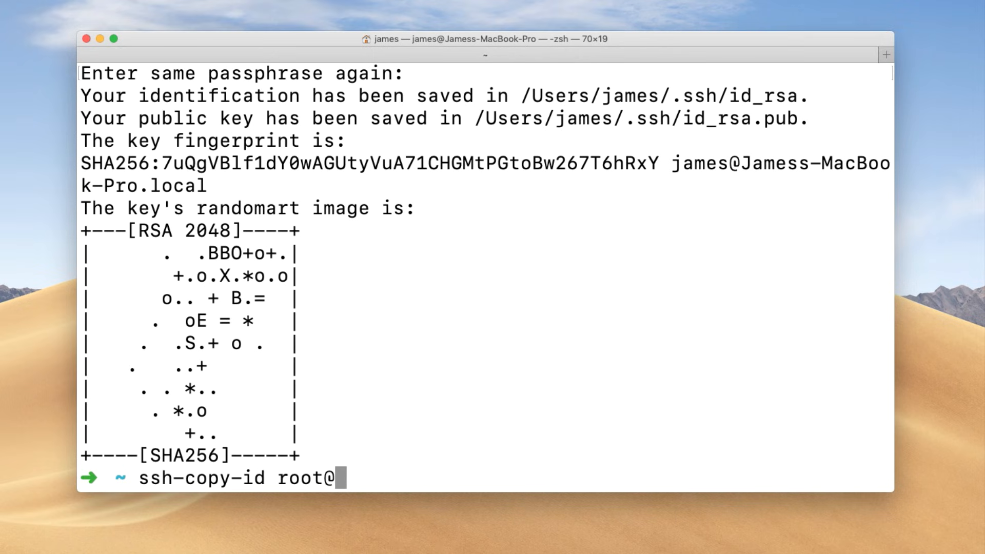
text(server.juniordeveloper)
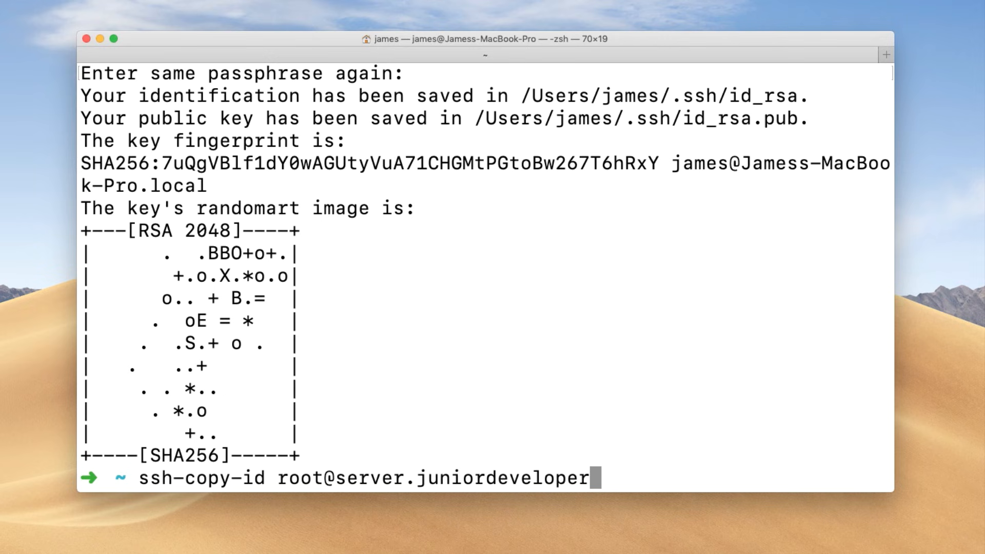
text(central.com)
key(Return)
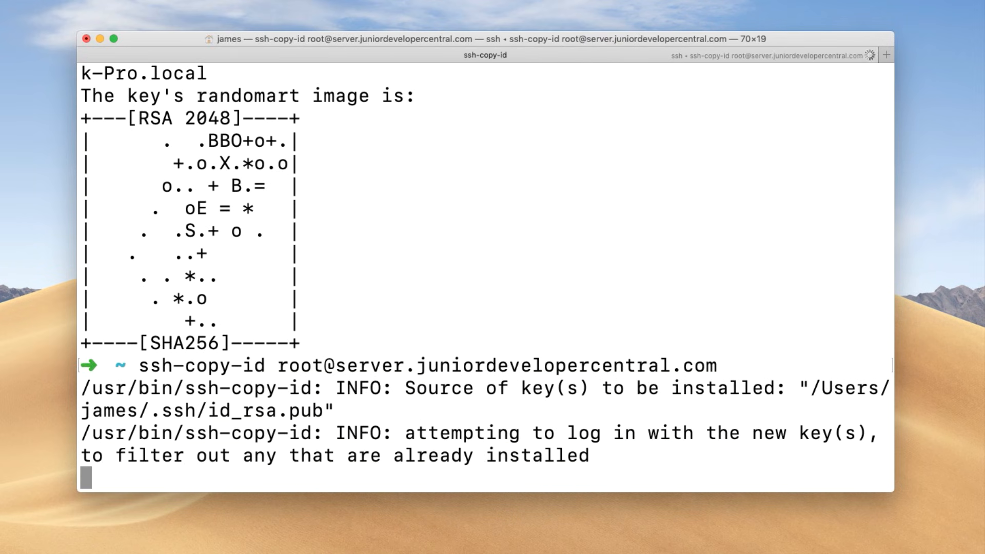
key(Return)
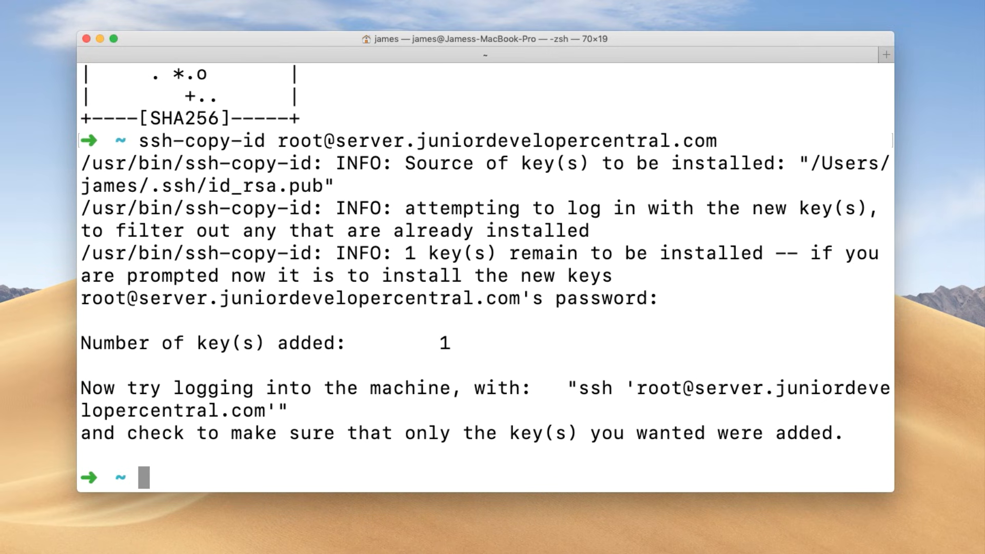
text(ssh )
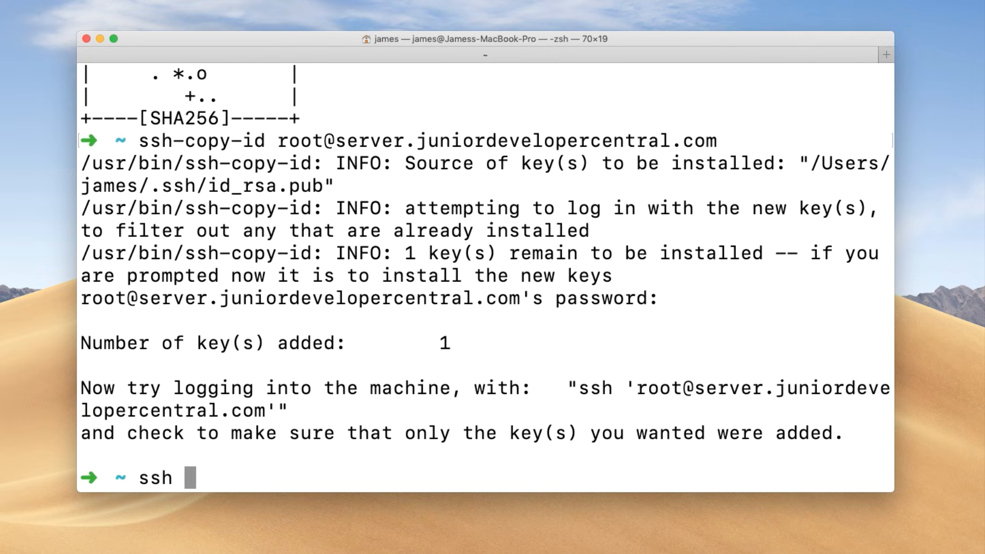
text(root@ser)
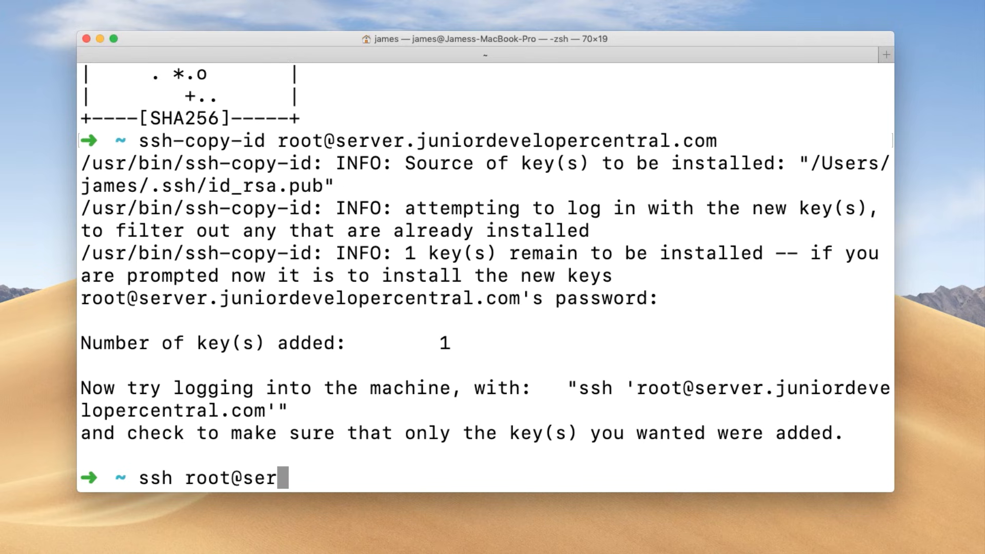
text(ver.juniord)
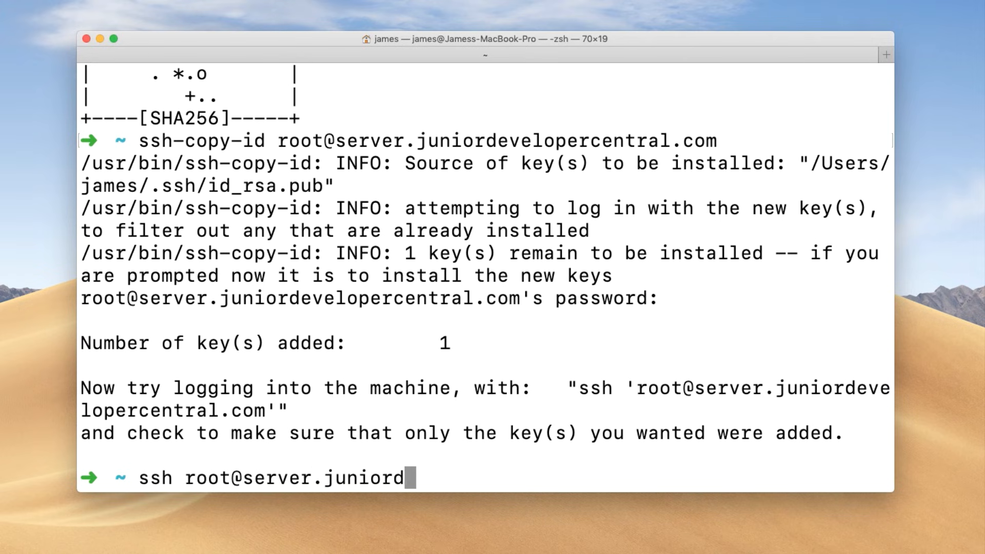
text(evelopercentral)
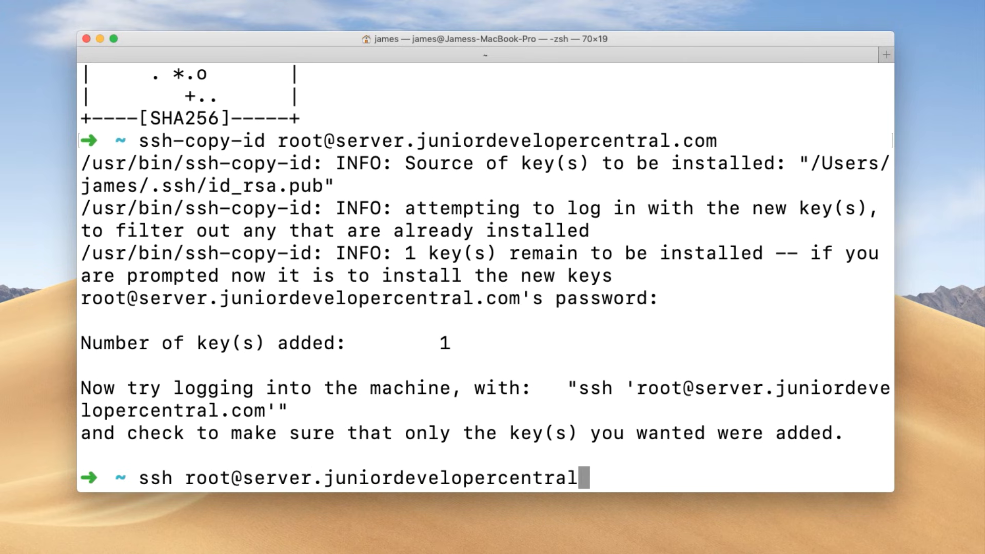
text(.com)
Log in as root to server.juniordevelopercentral.com without a password prompt.
key(Return)
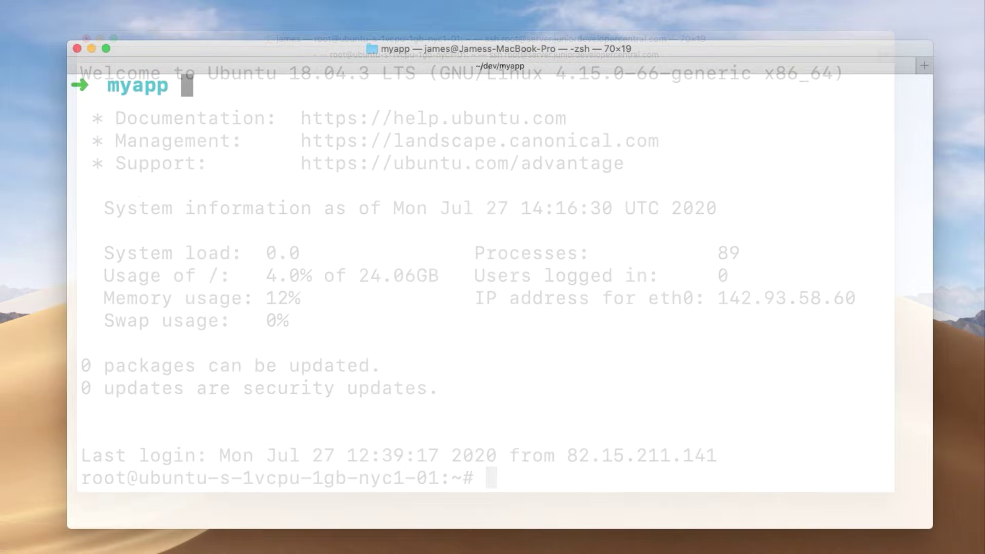
text(ls)
key(Return)
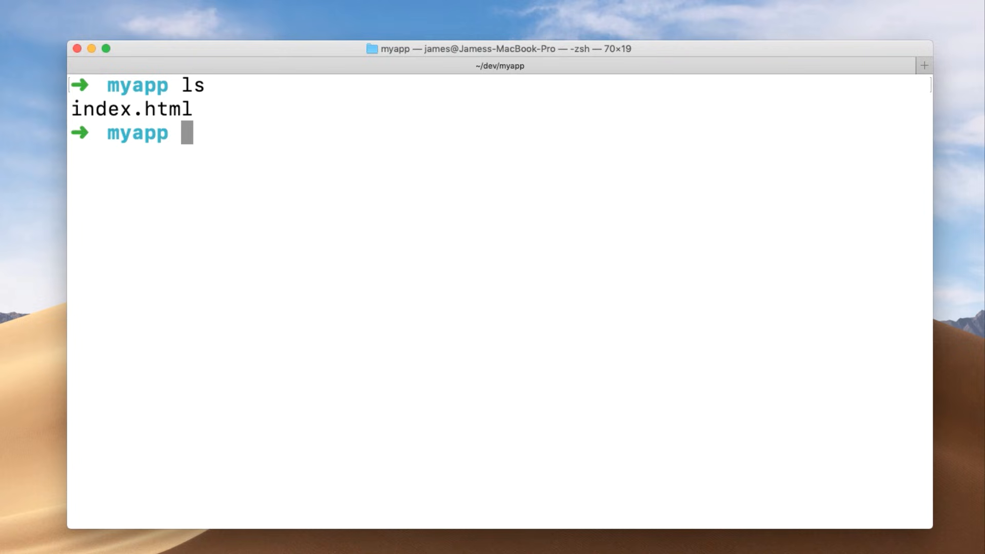
text(scp index)
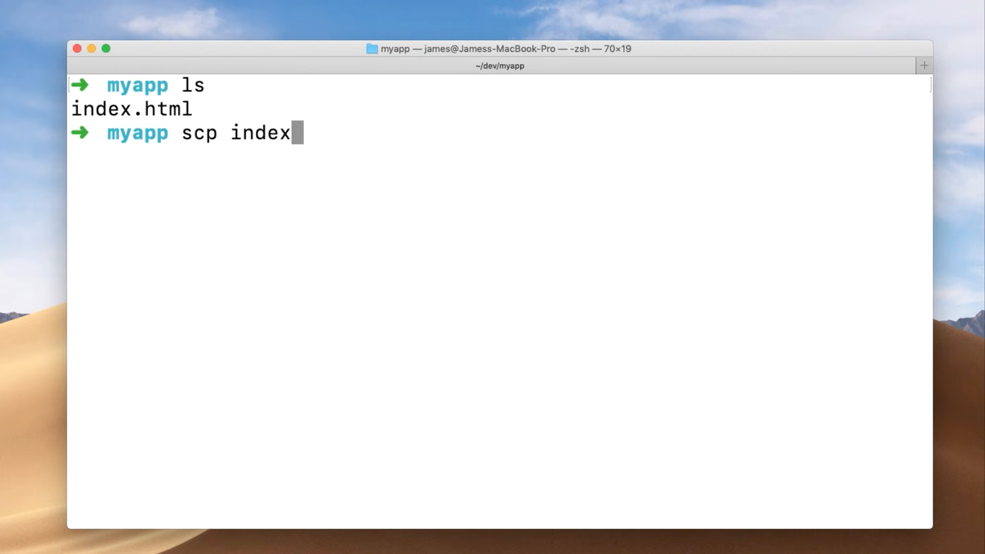
text(.html j)
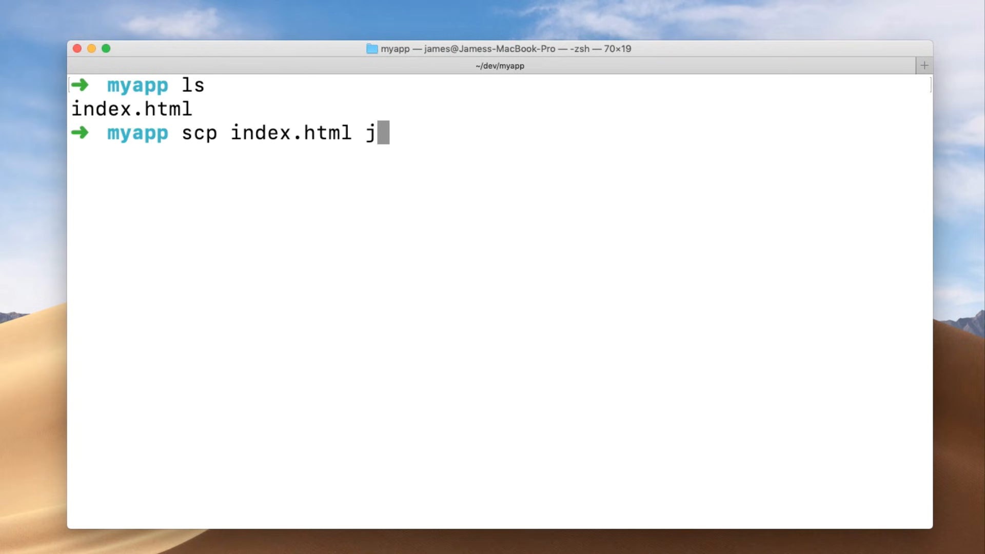
text(ames@server)
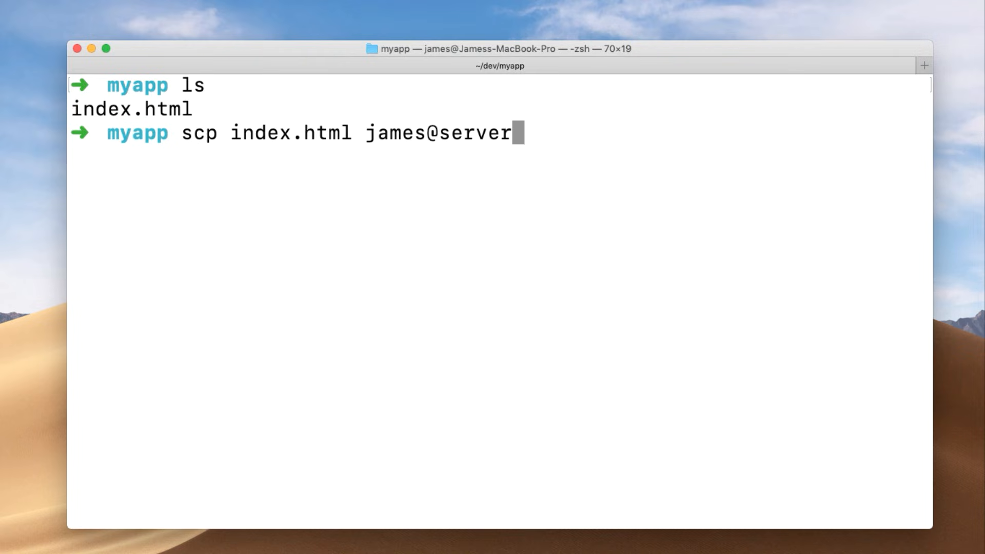
text(.juniordeve)
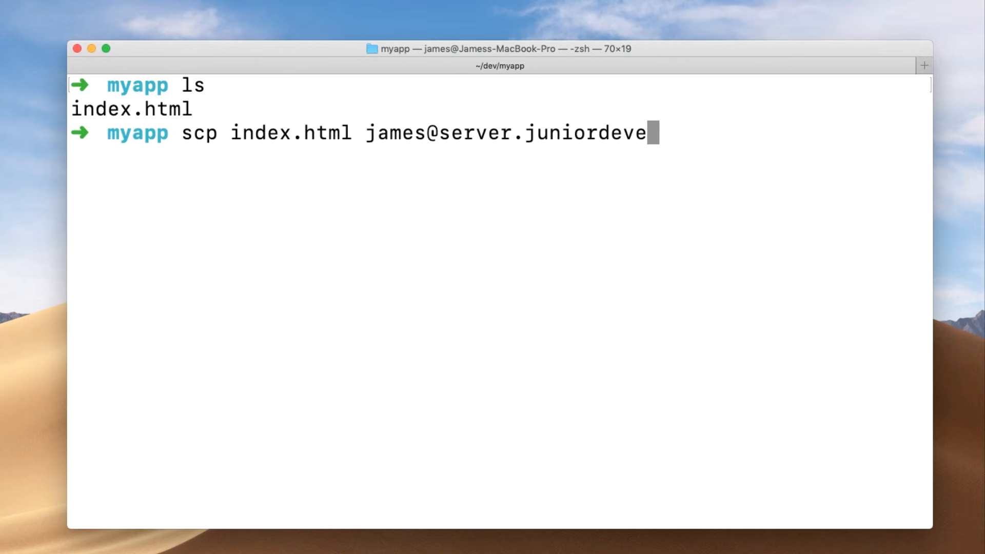
text(lopercn)
key(BackSpace)
text(entral.c)
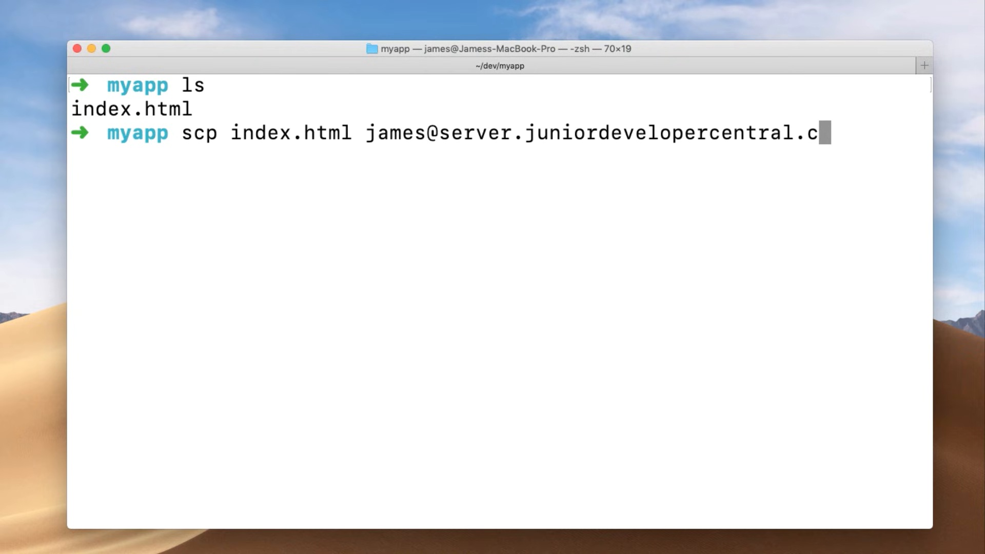
text(om:/v)
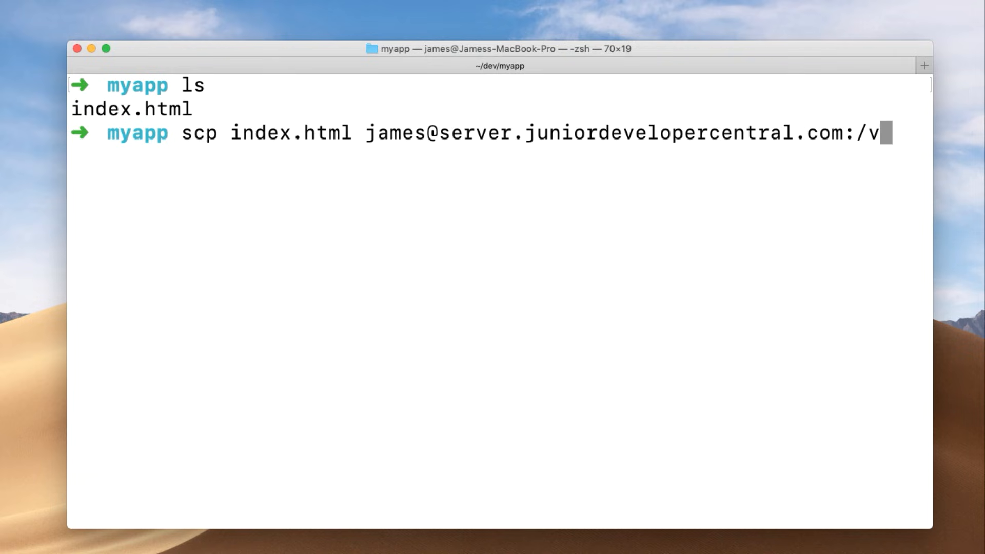
text(ar/www/)
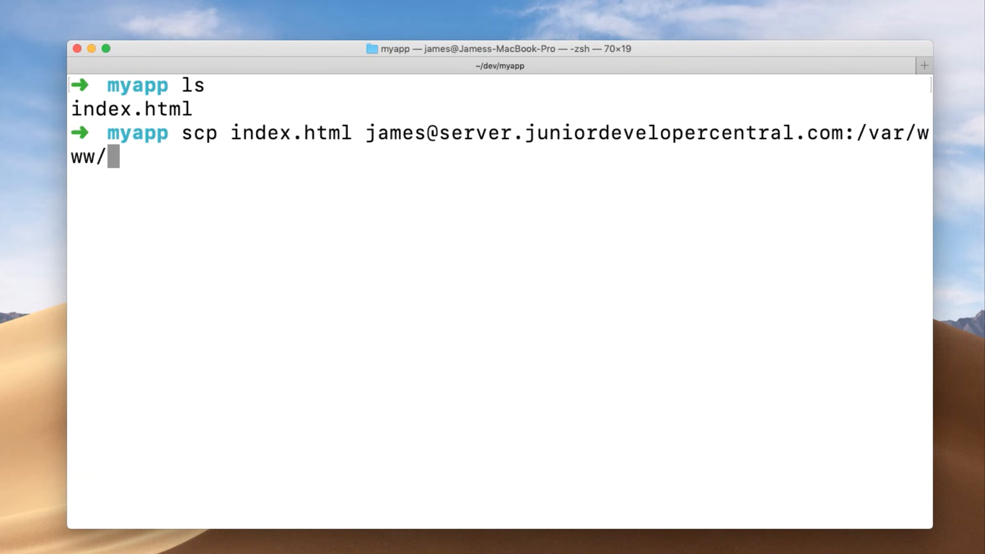
text(html)
key(Return)
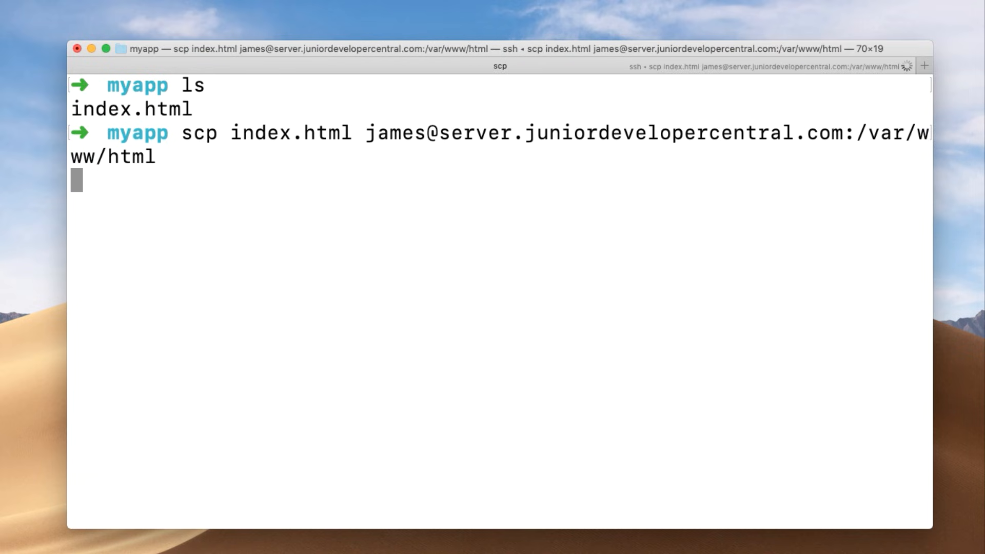
Submit james's password at the scp prompt for uploading index.html to /var/www/html.
key(Return)
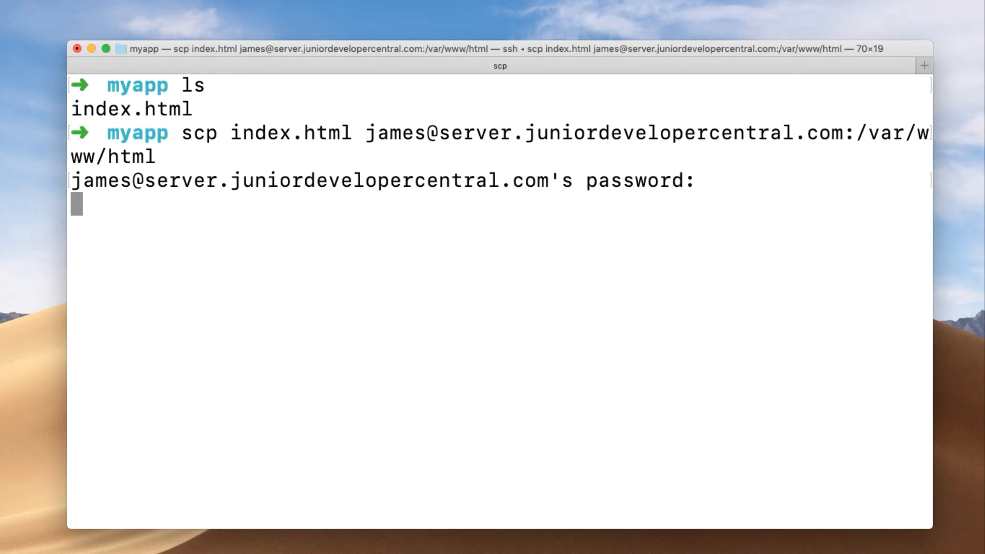